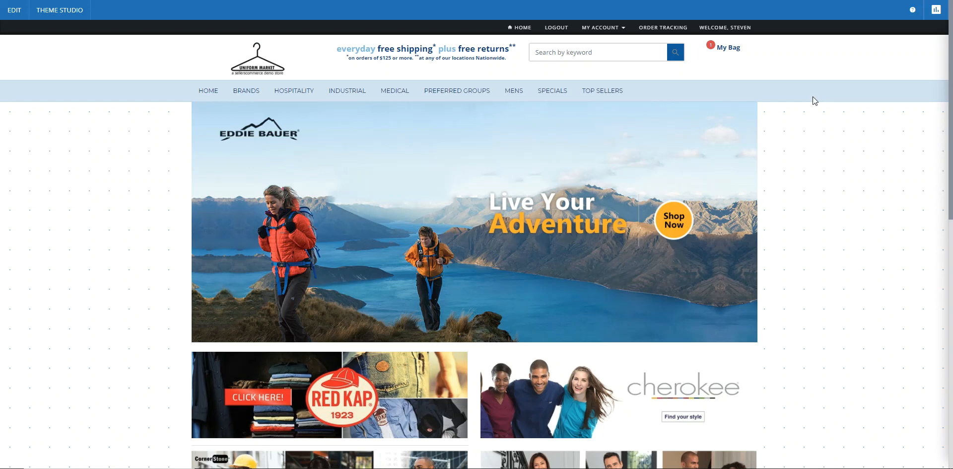
Step: Switch to the SellersCommerce admin dashboard, open the suppliers list and sort it by name in ascending order
left_click(760, 1)
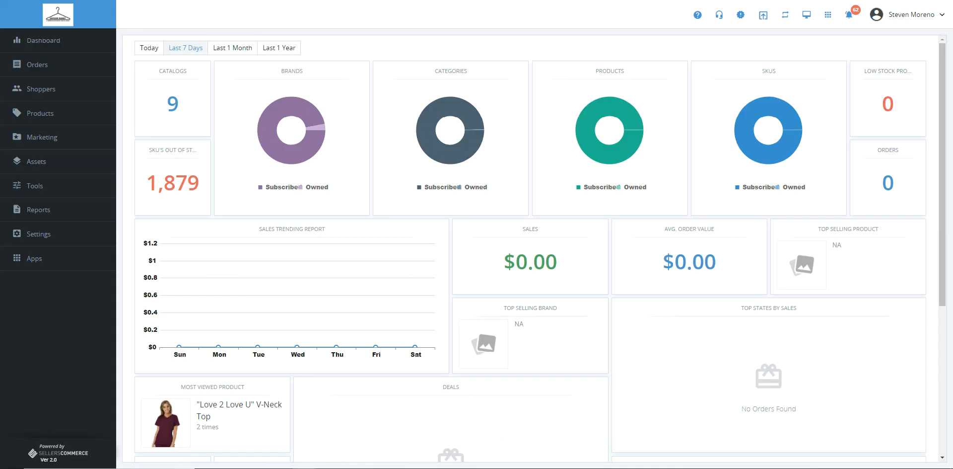
left_click(53, 111)
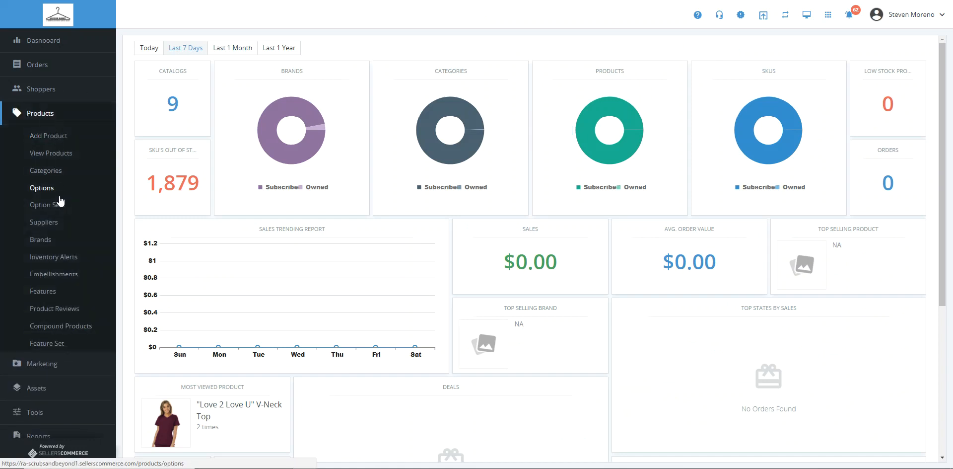
left_click(46, 223)
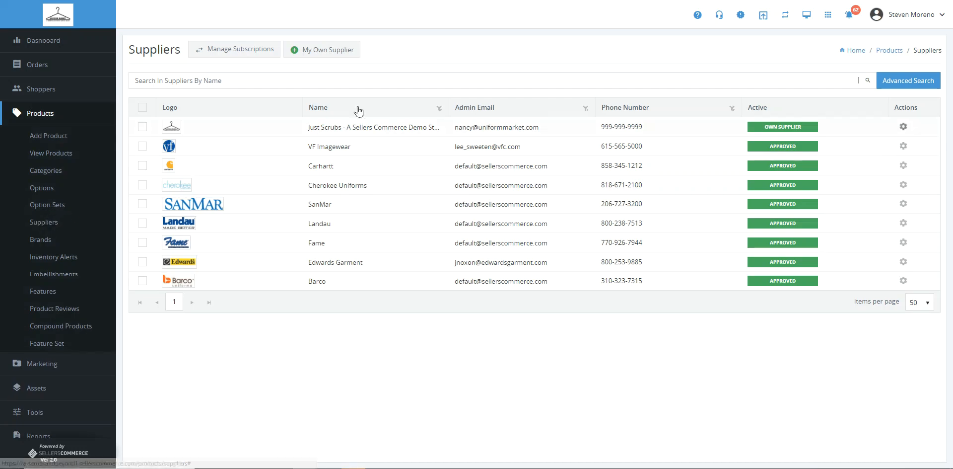
left_click(359, 110)
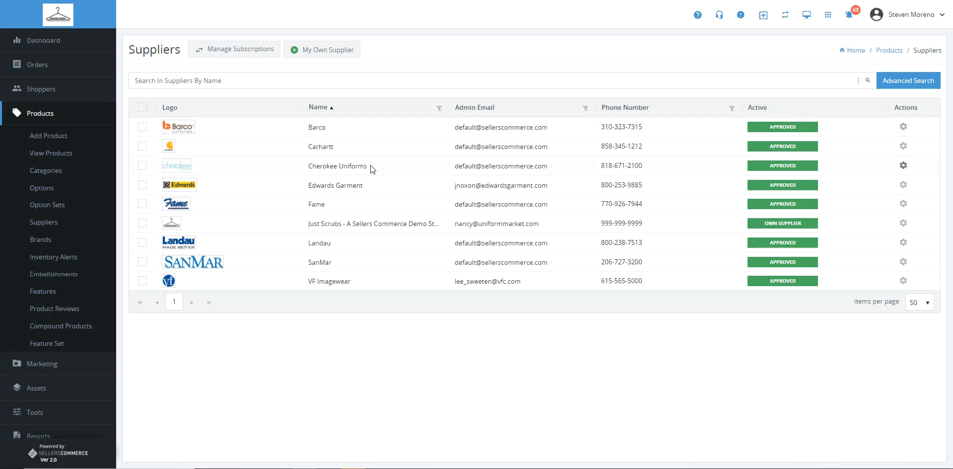
Step: Open the Cherokee Uniforms supplier for editing and display the brand pricing table in its other settings
left_click_drag(371, 165, 315, 166)
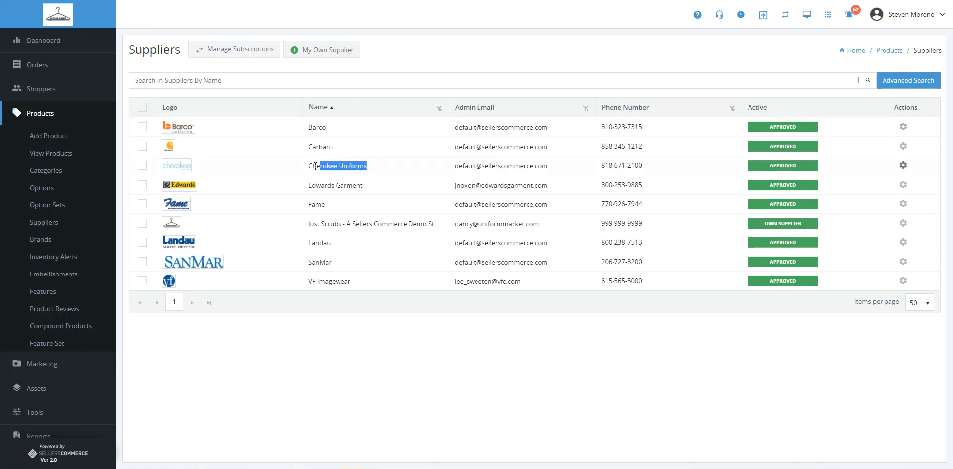
left_click(904, 168)
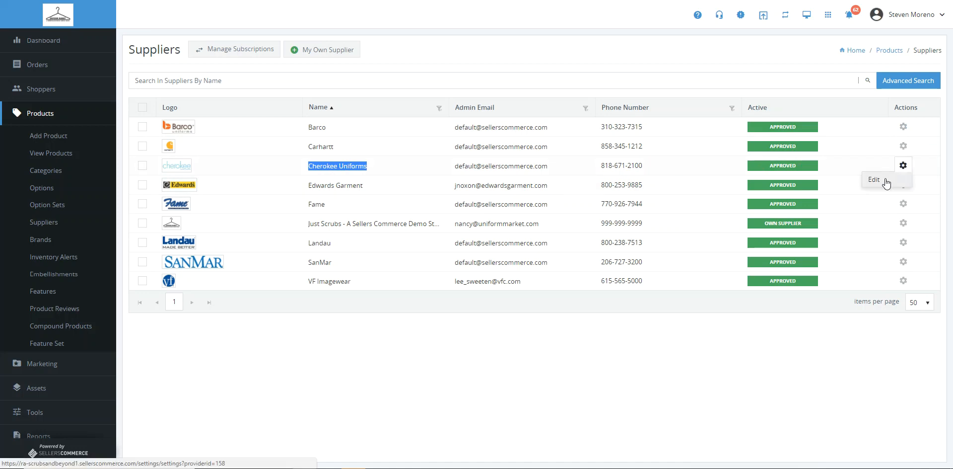
left_click(885, 180)
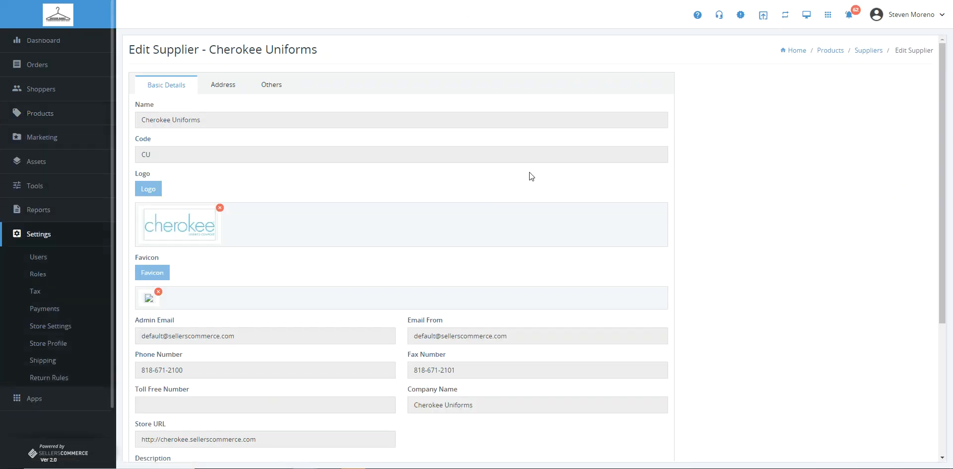
left_click(271, 85)
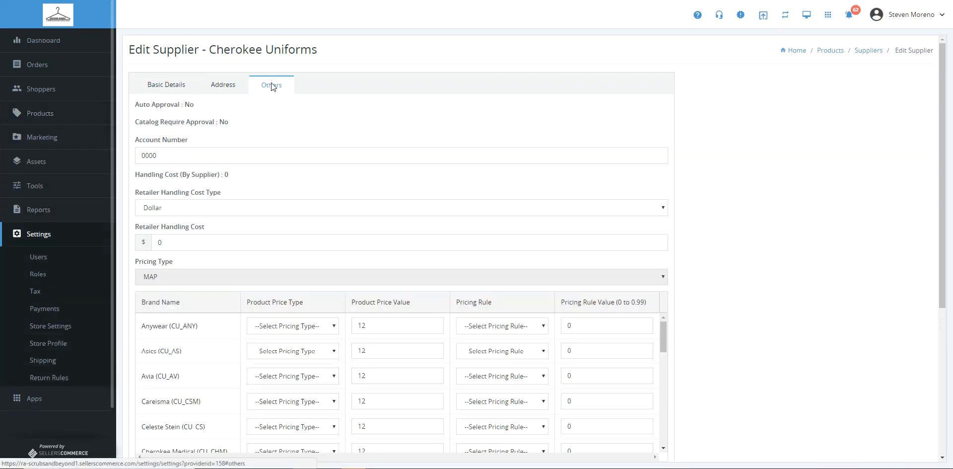
scroll(725, 213, "down", 2)
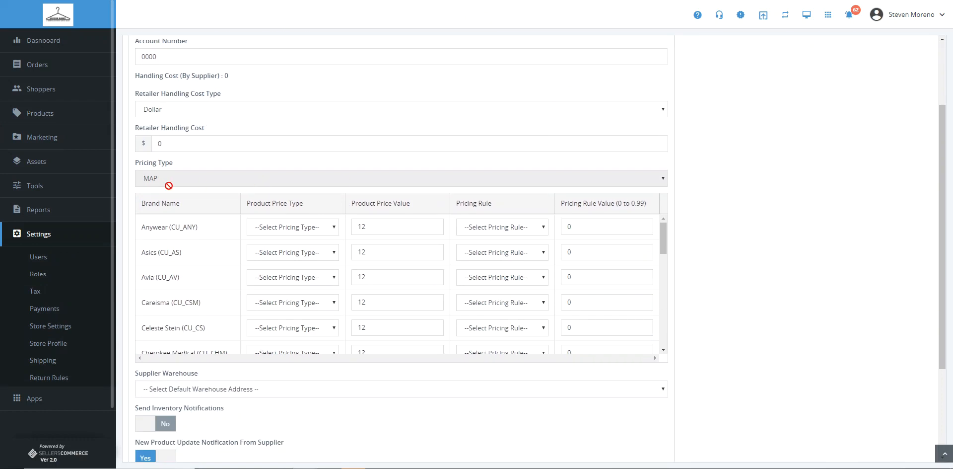
Step: Set the Anywear brand's pricing to Above MAP By Percentage with value 12 and a Round Up rule value of .99
left_click(333, 227)
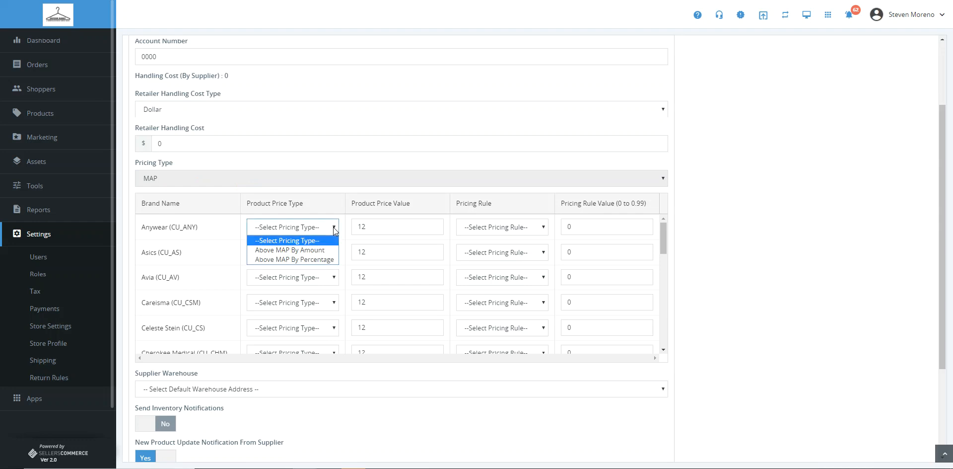
left_click(325, 259)
left_click(391, 225)
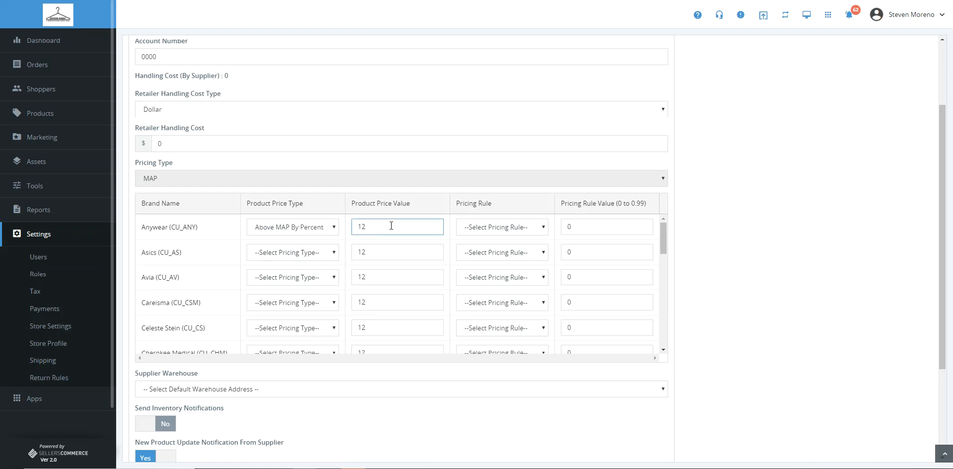
left_click_drag(391, 225, 345, 224)
left_click(759, 228)
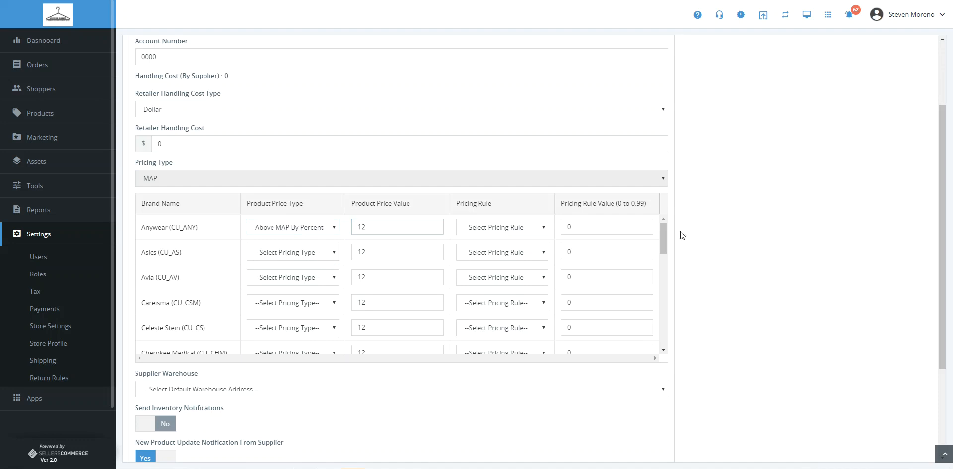
left_click(542, 228)
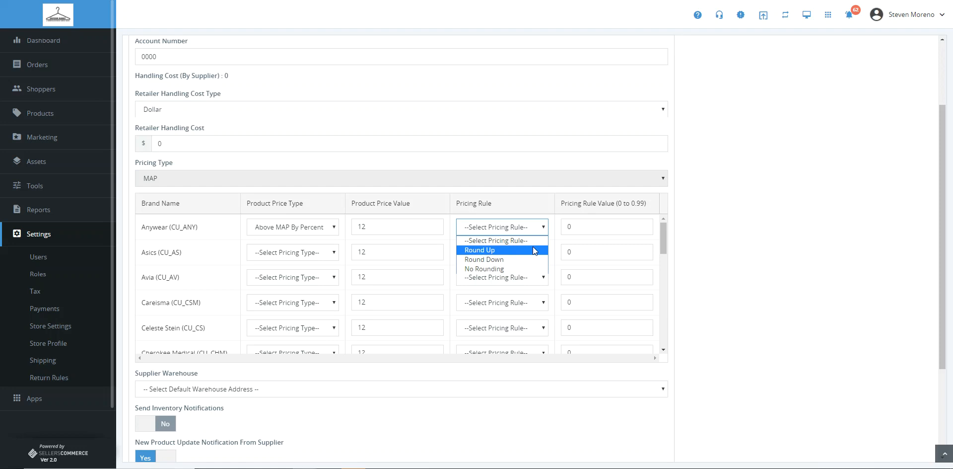
left_click(535, 251)
key("Tab")
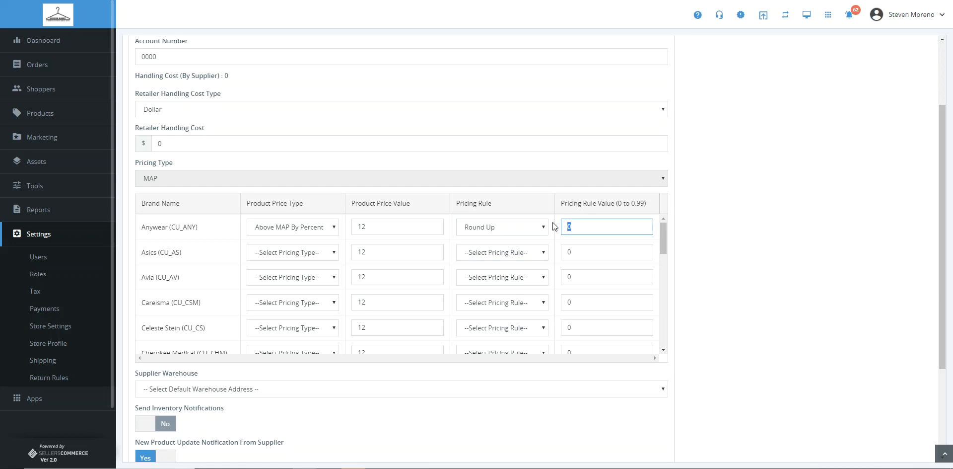
type(".99")
left_click(642, 235)
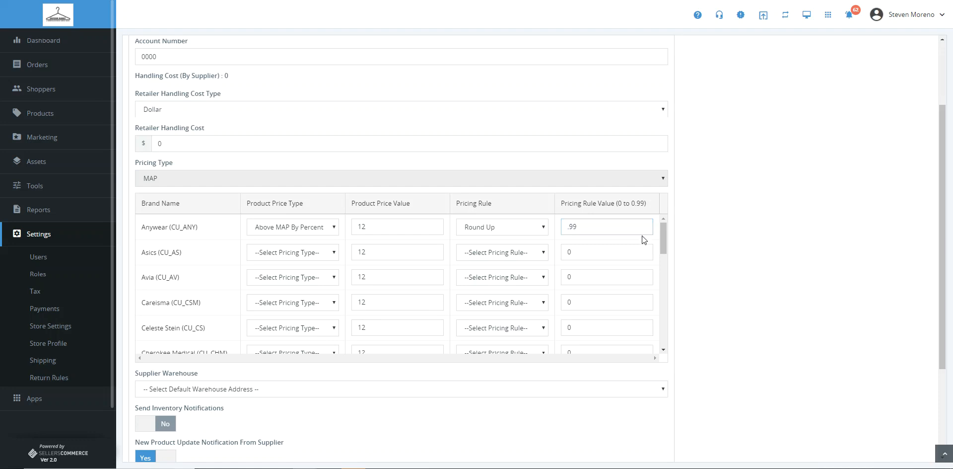
Step: Set the Asics brand's pricing to Above MAP By Percentage with value 8 and a Round Up rule value of .99
left_click(331, 252)
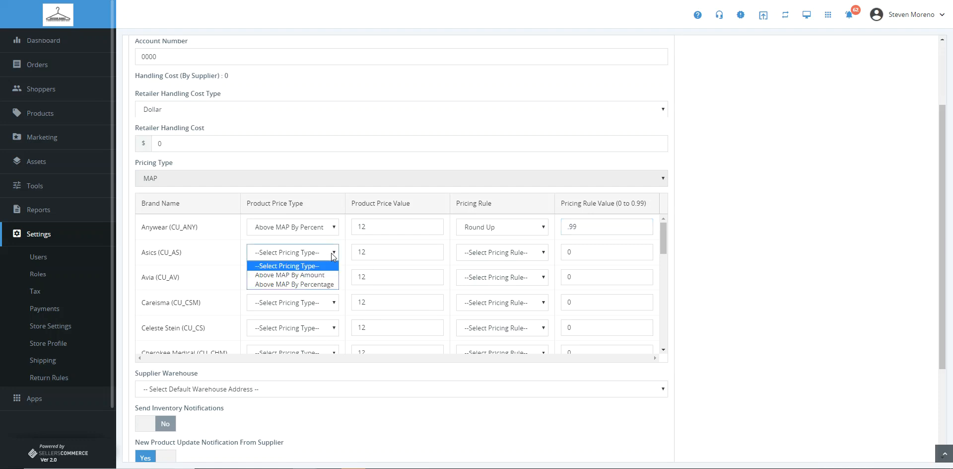
left_click(323, 284)
left_click_drag(373, 254, 354, 252)
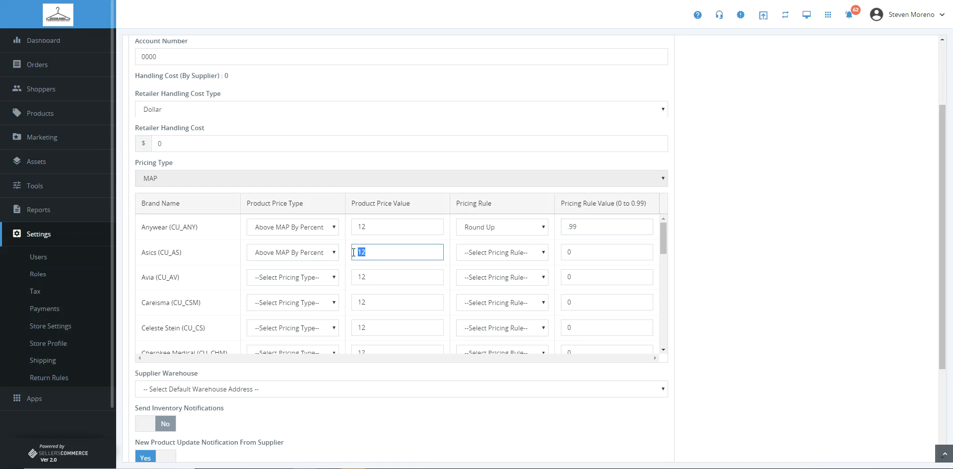
type("8")
left_click(542, 254)
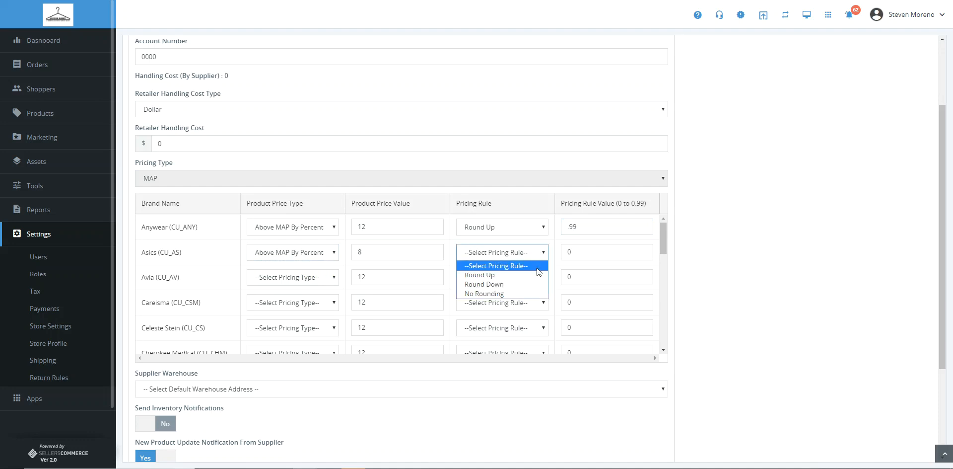
left_click(541, 274)
left_click_drag(580, 251, 563, 251)
type(".99")
left_click(703, 258)
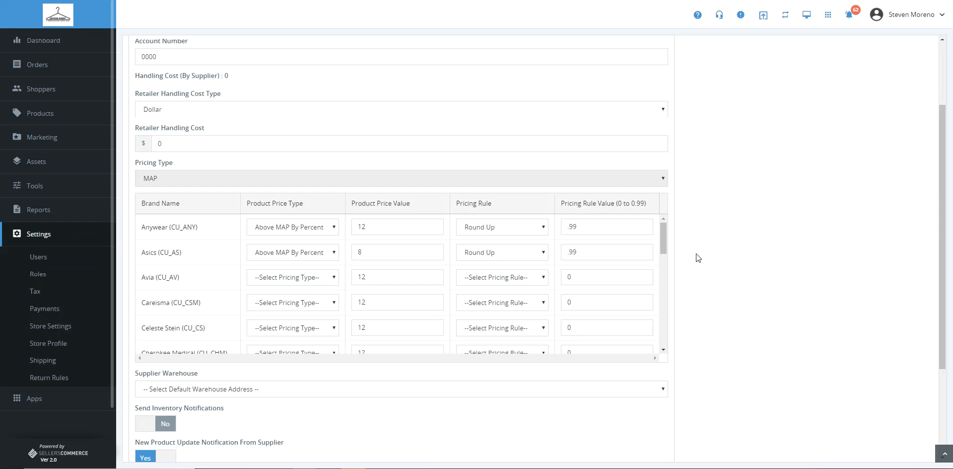
Step: Look through the notifications about products and catalogs published by suppliers, and close the list
left_click(850, 16)
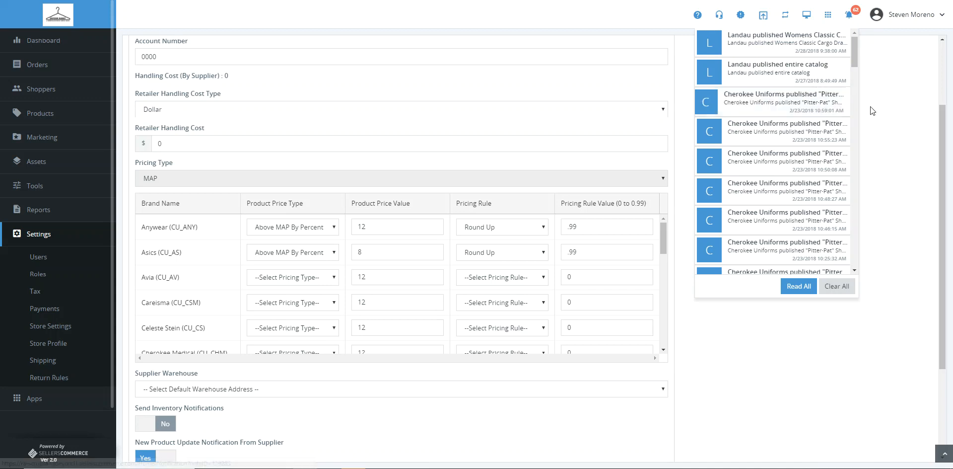
left_click(862, 136)
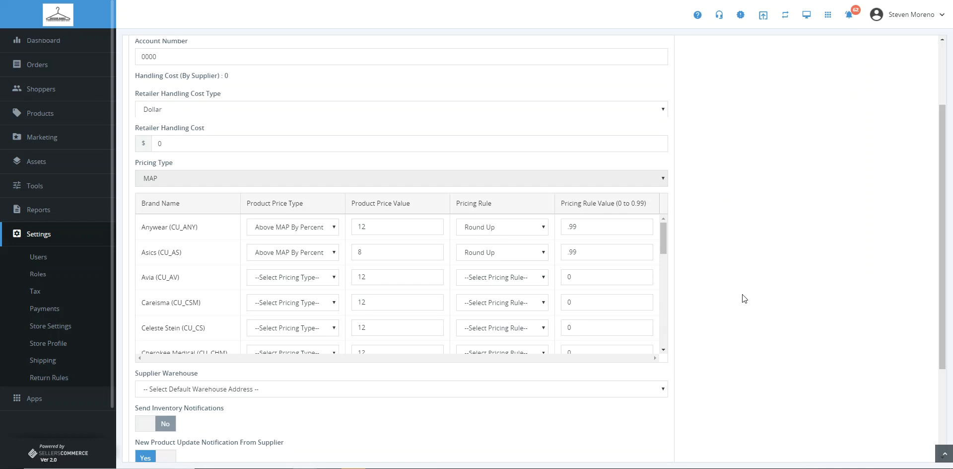
Step: Review the remaining Cherokee Uniforms supplier settings, then save the changes and exit to the suppliers list
scroll(484, 302, "down", 2)
scroll(481, 296, "down", 2)
scroll(482, 296, "up", 6)
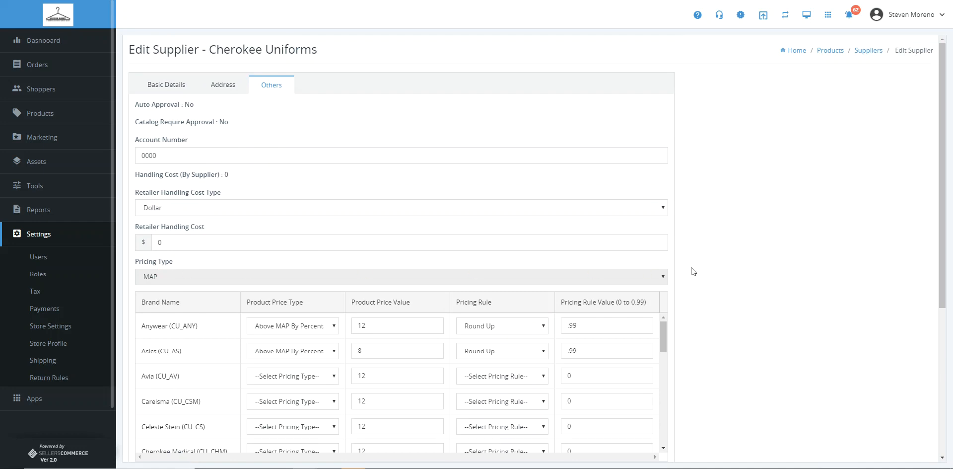
scroll(693, 271, "down", 5)
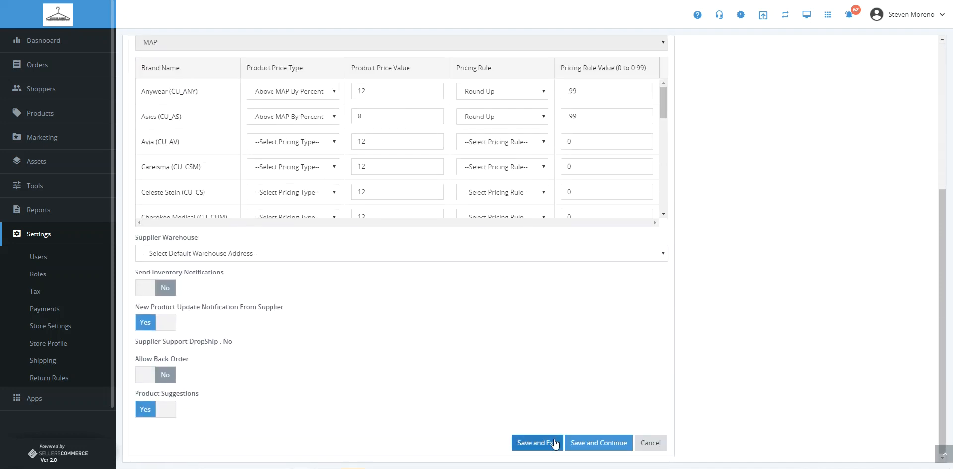
left_click(555, 443)
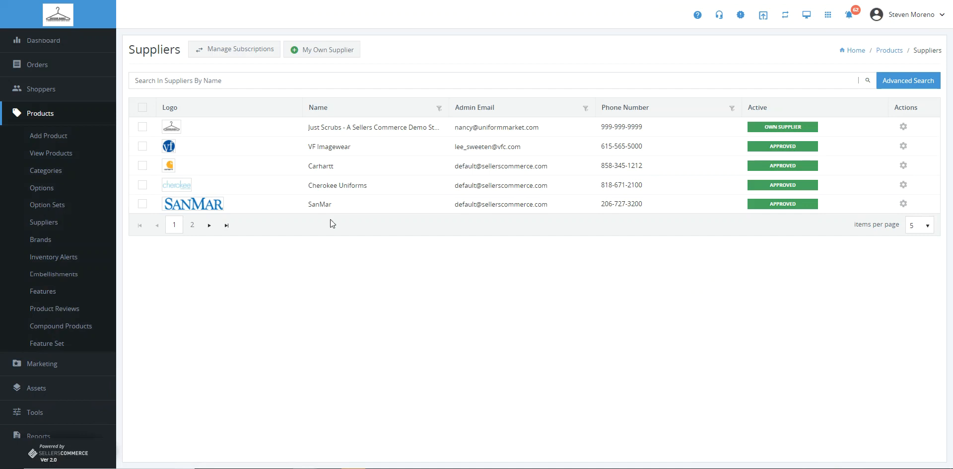
Step: Open the store's product list and show 20 items per page
left_click(68, 155)
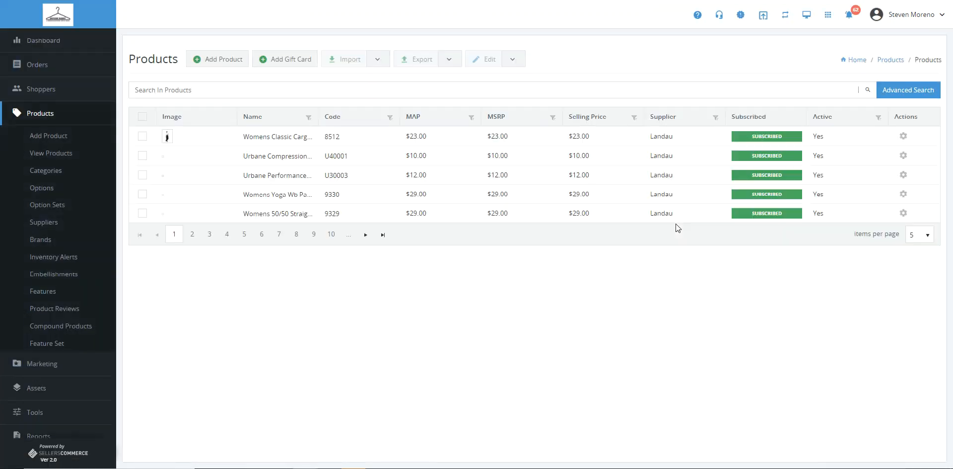
left_click(919, 235)
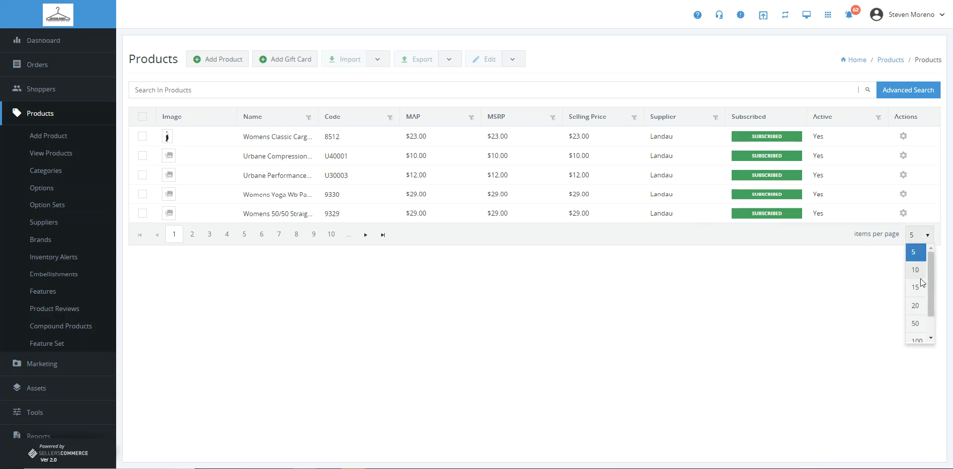
left_click(921, 309)
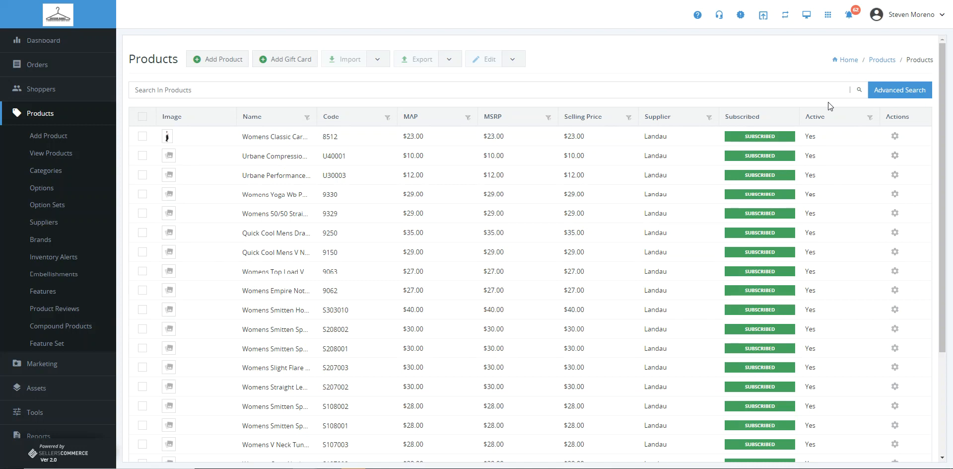
Step: Filter the product list with an advanced search for the brand Anywear
left_click(910, 94)
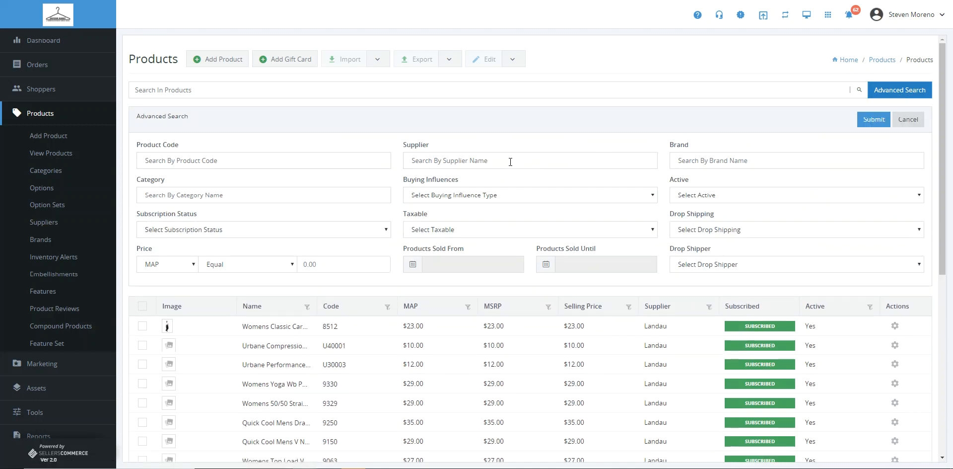
left_click(724, 157)
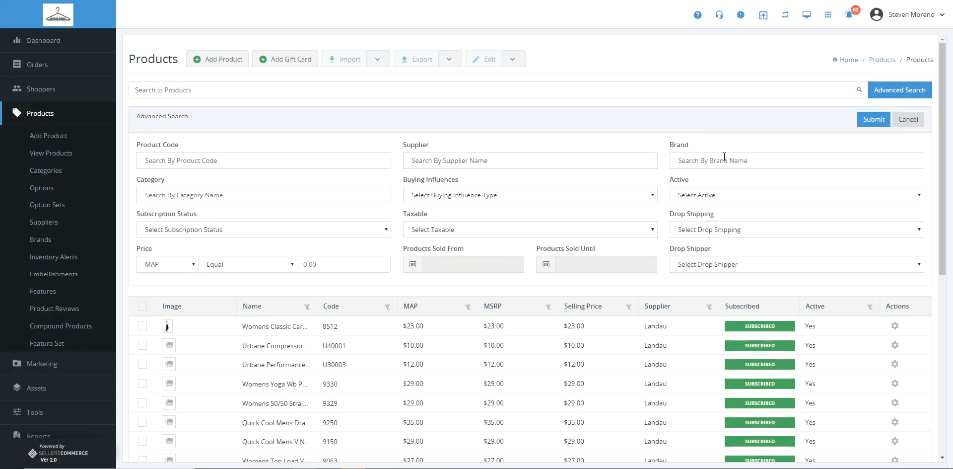
type("any")
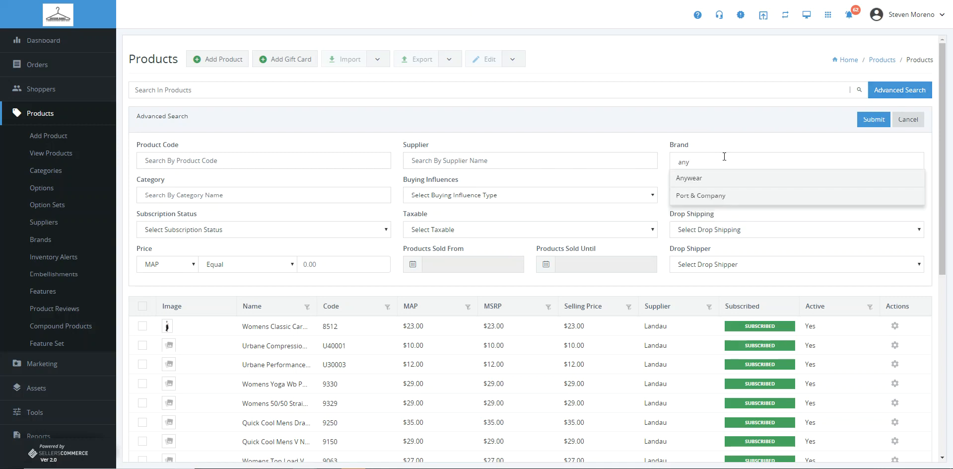
left_click(699, 180)
left_click(869, 122)
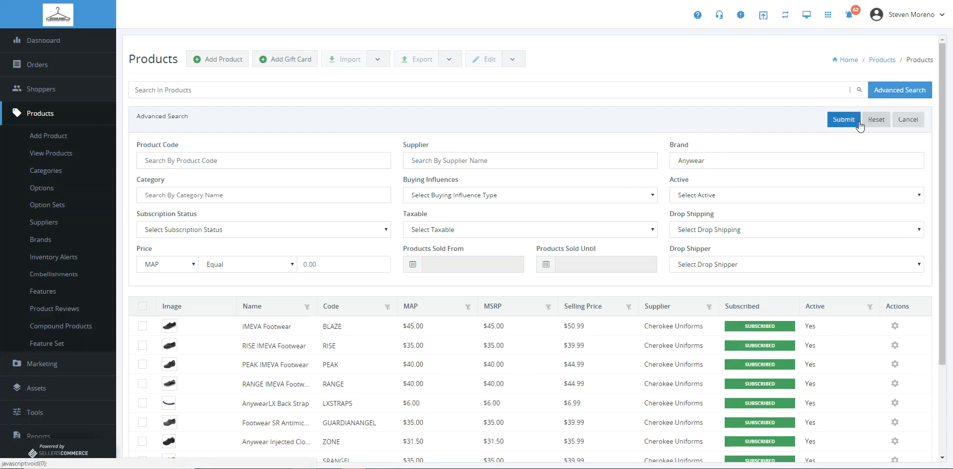
Step: Compare the MAP and the selling price of the IMEVA Footwear product with code BLAZE
scroll(675, 282, "down", 1)
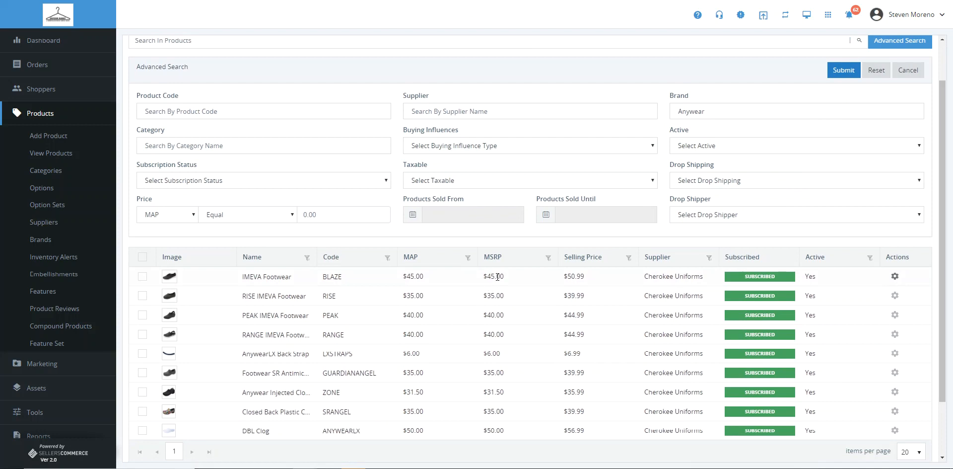
double_click(415, 276)
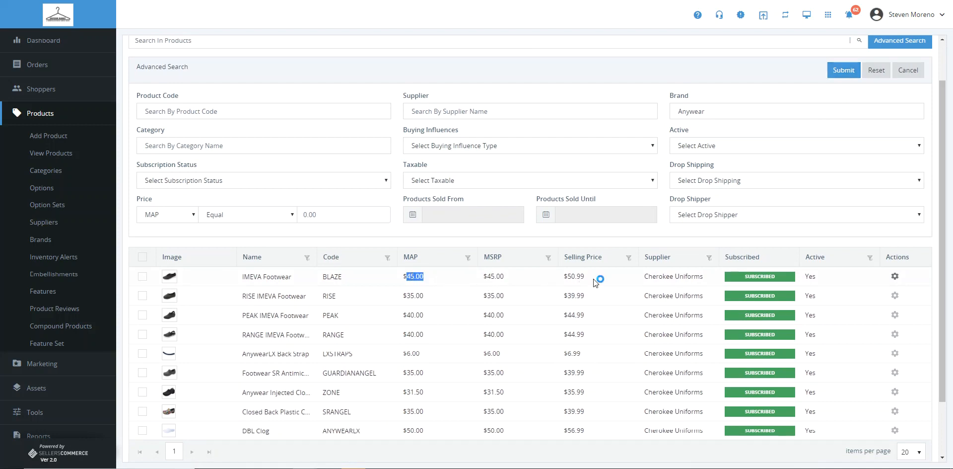
left_click_drag(589, 278, 568, 276)
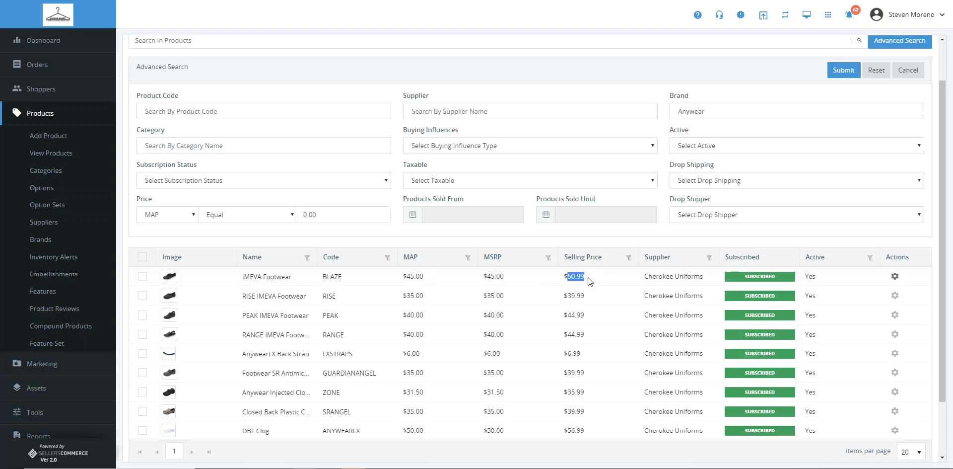